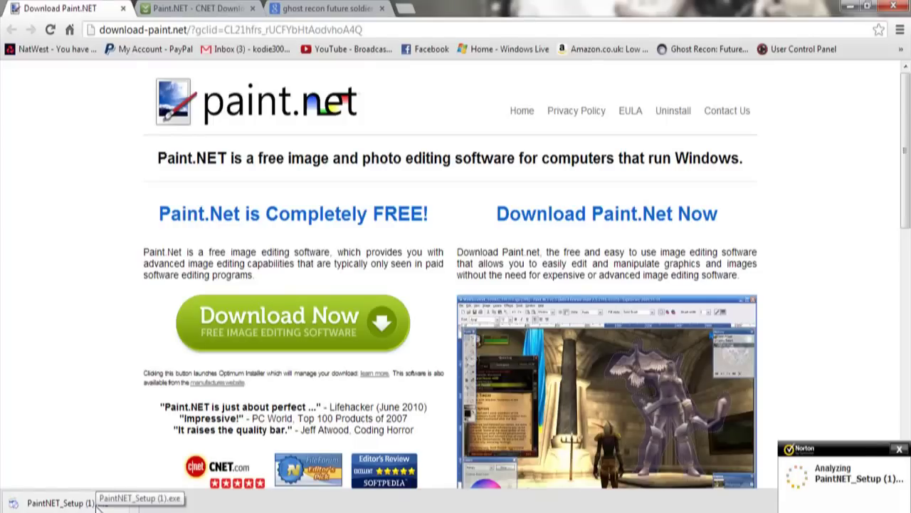
- Launch the downloaded PaintNET_Setup file from Chrome's download bar
click(98, 502)
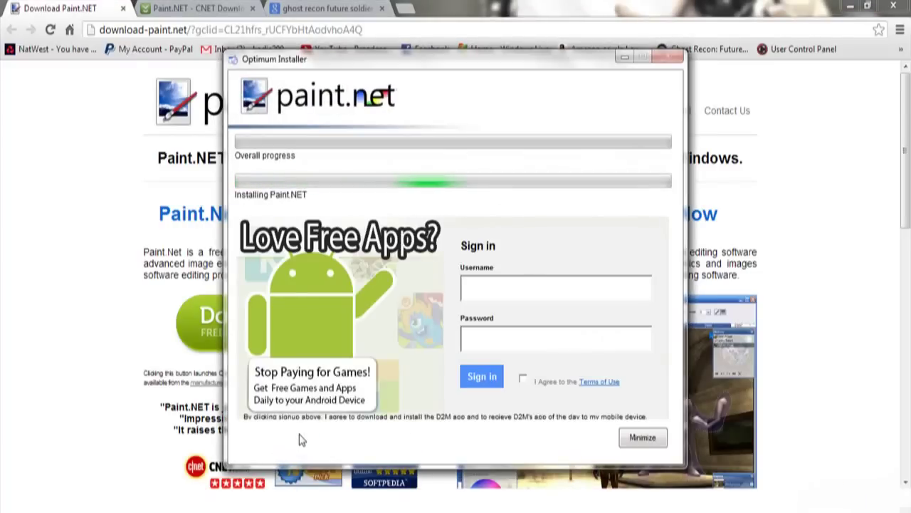
- Install Paint.NET, declining the bundled Delta toolbar offer
drag(466, 63, 628, 82)
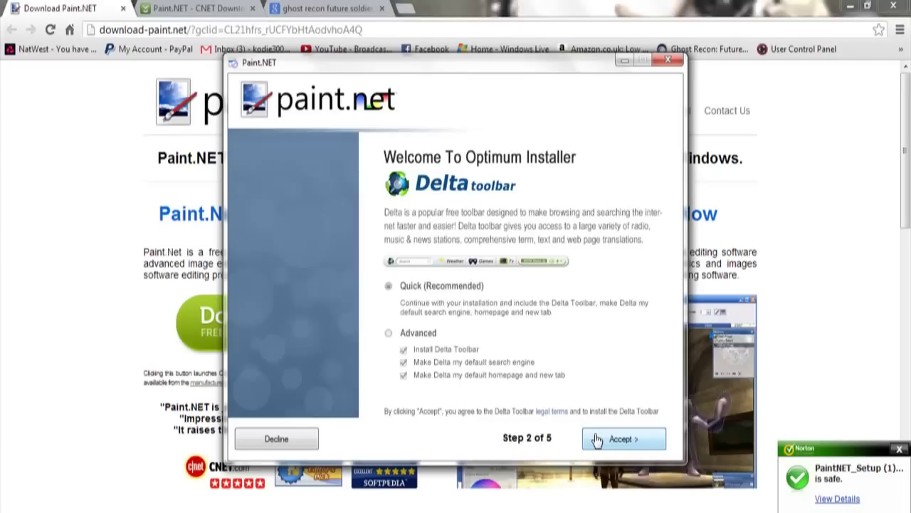
click(302, 440)
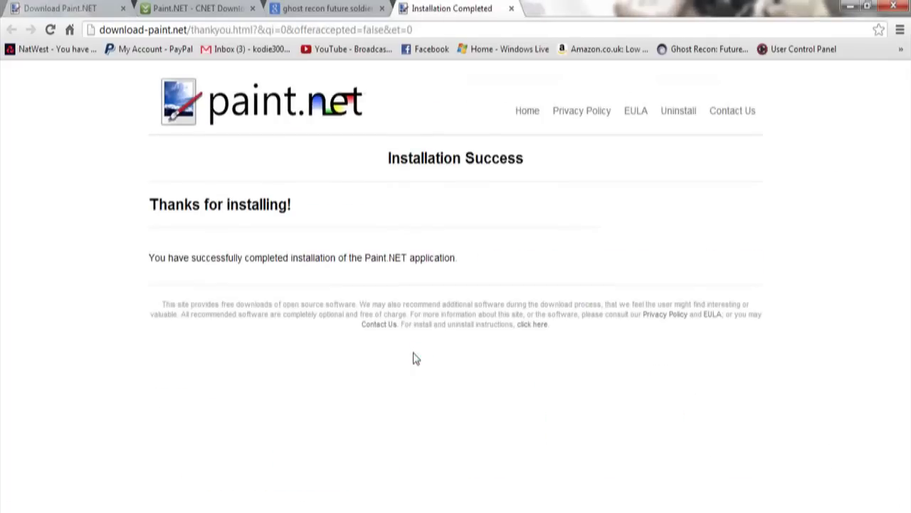
- Close the success page and load the full-size Ghost Recon Future Soldier logo image
click(511, 9)
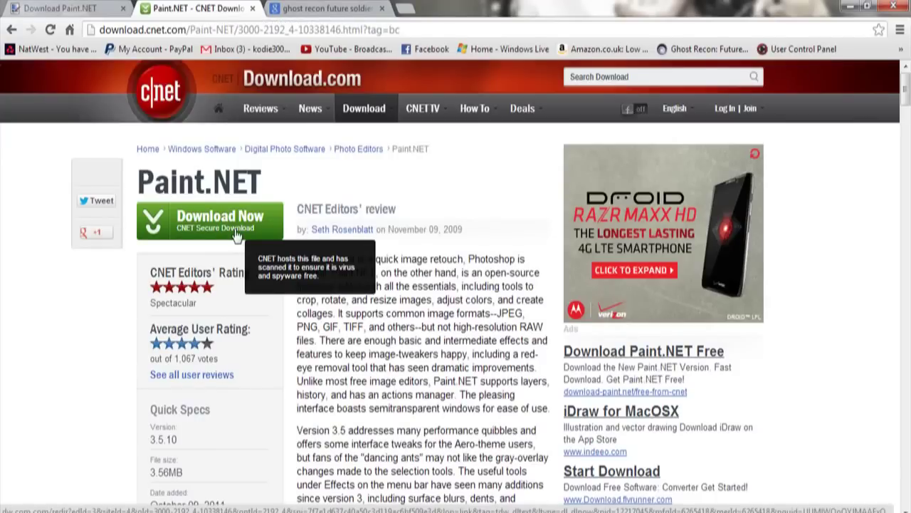
click(305, 9)
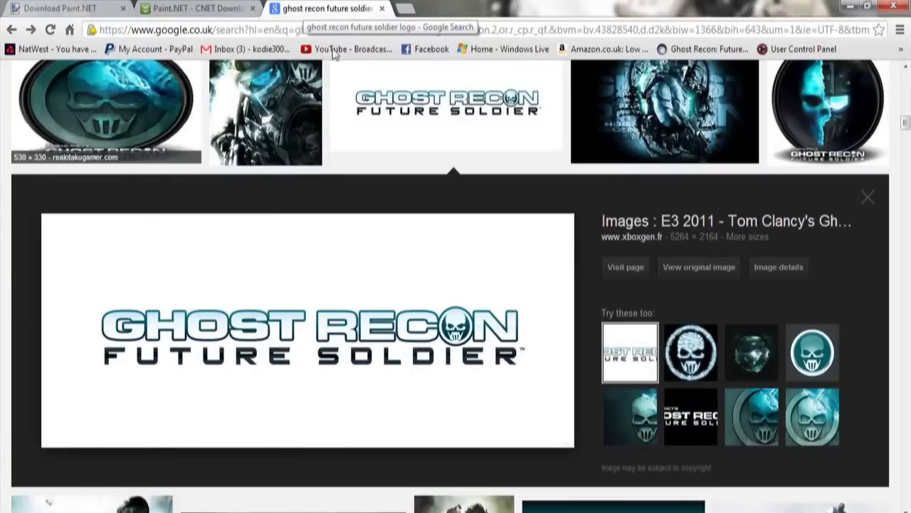
click(695, 267)
- Save the logo image into Documents as 'GRFS logo'
right_click(447, 271)
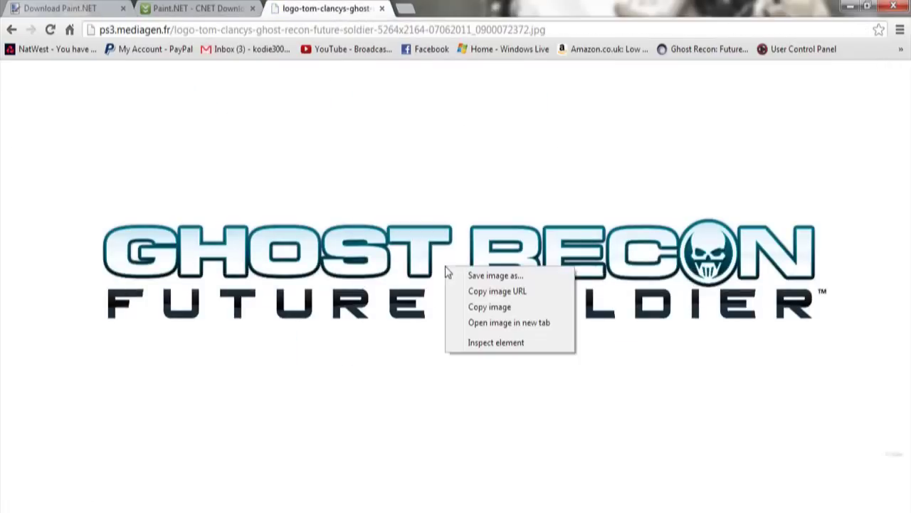
click(456, 274)
key(BackSpace)
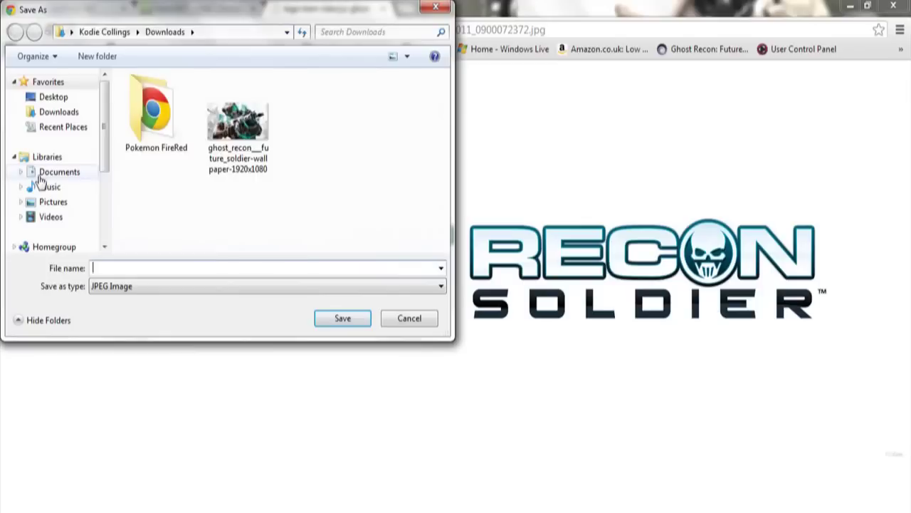
click(42, 173)
text(GRF)
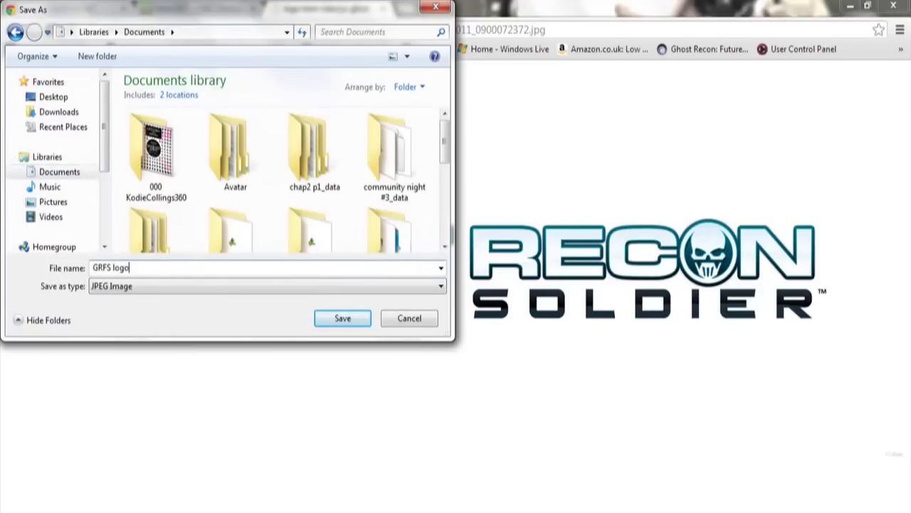
text(S logo)
key(Return)
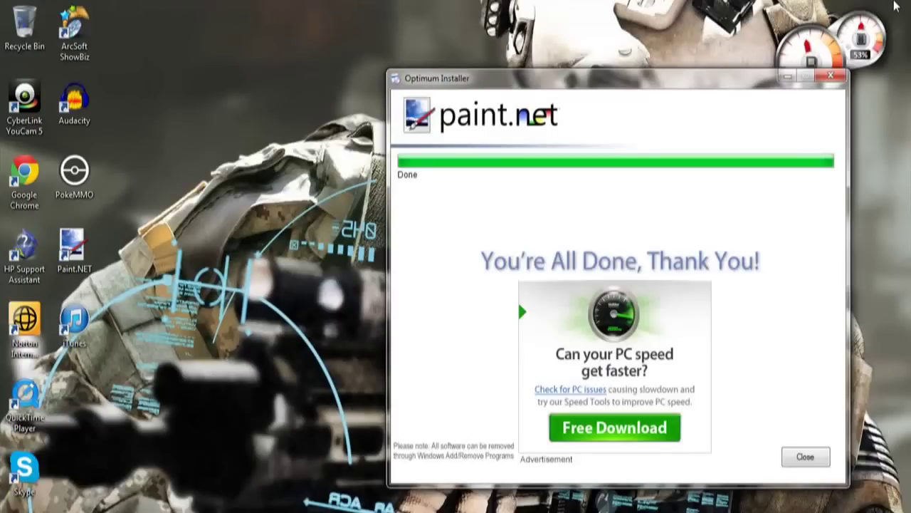
- Close the installer, launch Paint.NET and open GRFS logo.jpg
click(809, 456)
double_click(74, 253)
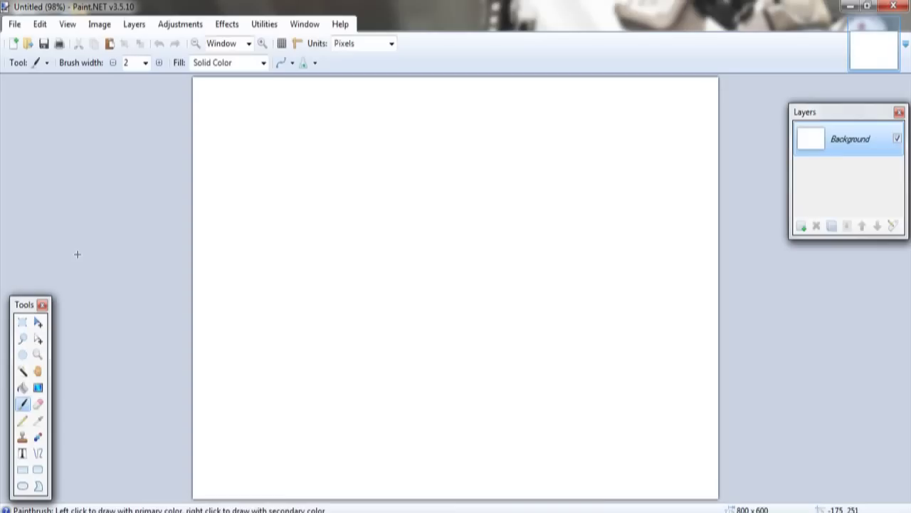
click(29, 43)
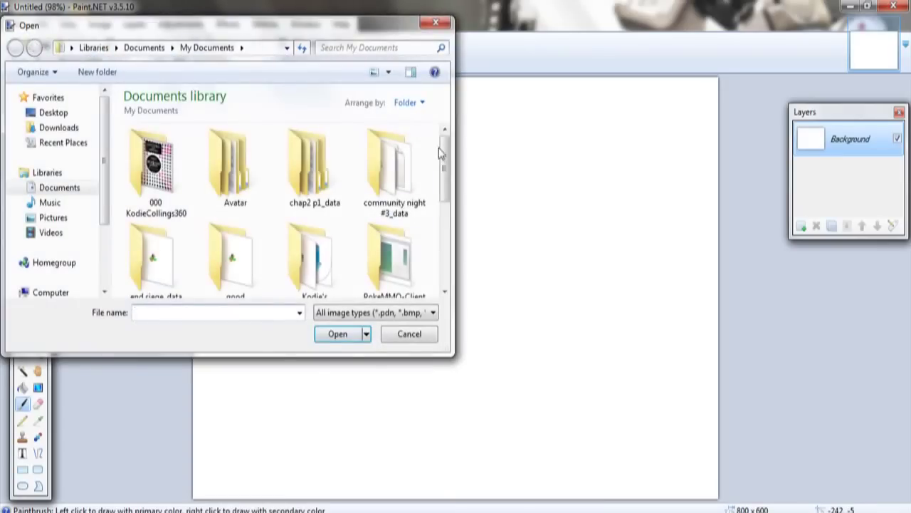
scroll(311, 242, down, 3)
double_click(311, 247)
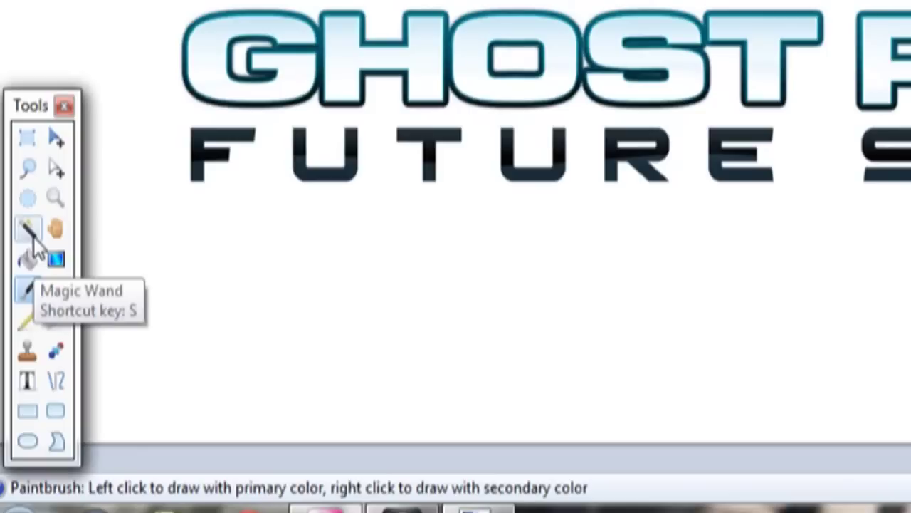
- Magic Wand-select the logo's white background, settling the tolerance at 50%
click(32, 237)
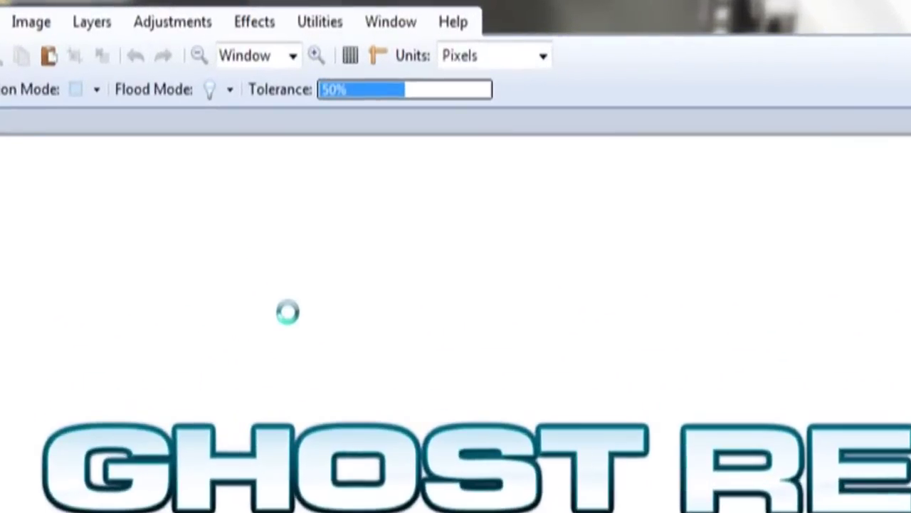
click(290, 314)
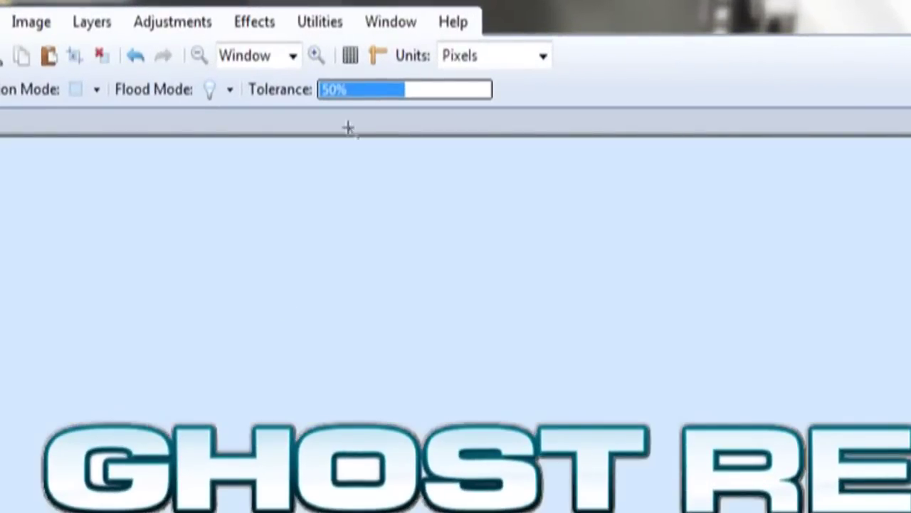
click(329, 92)
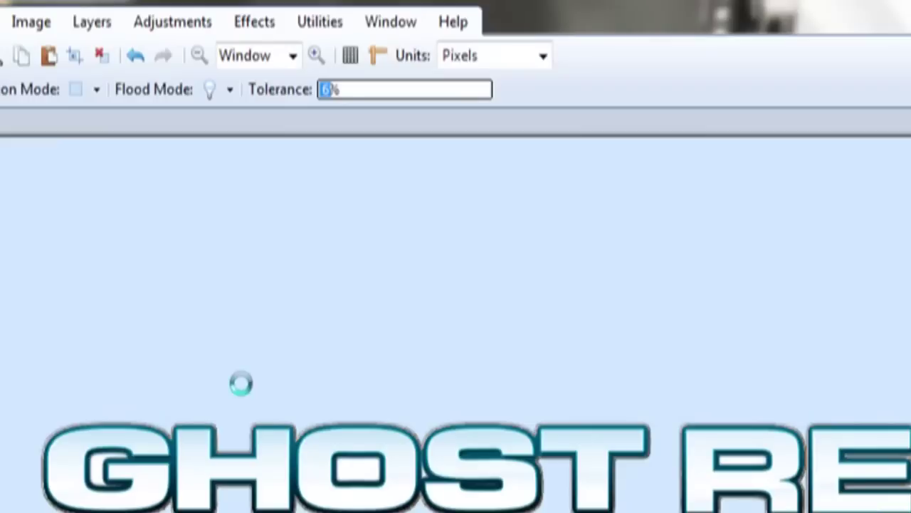
click(475, 91)
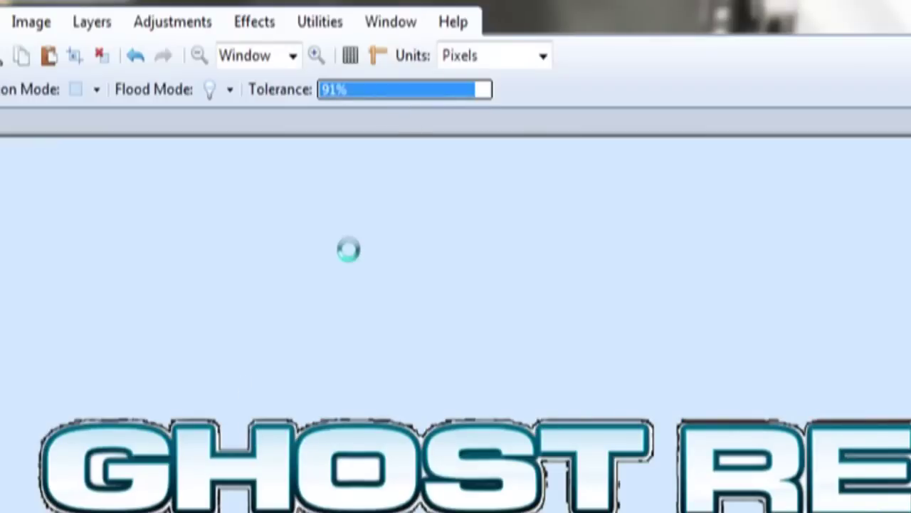
click(421, 91)
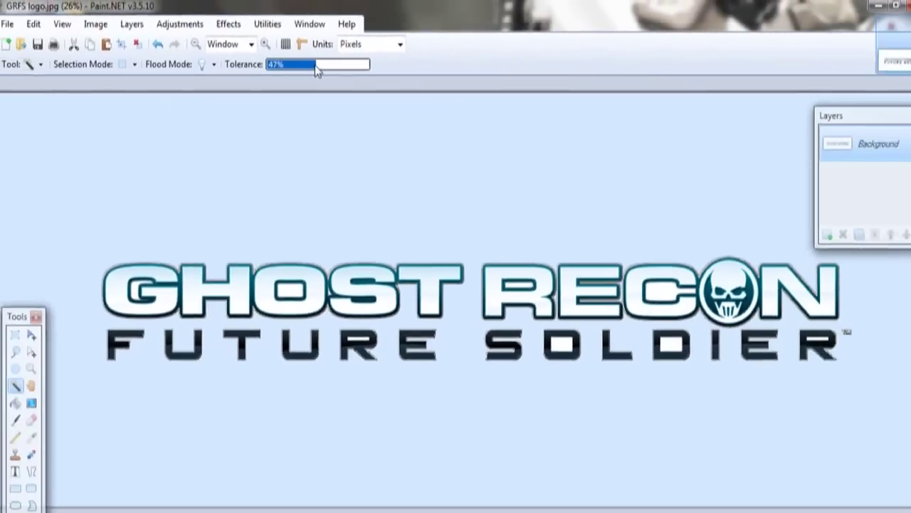
click(404, 90)
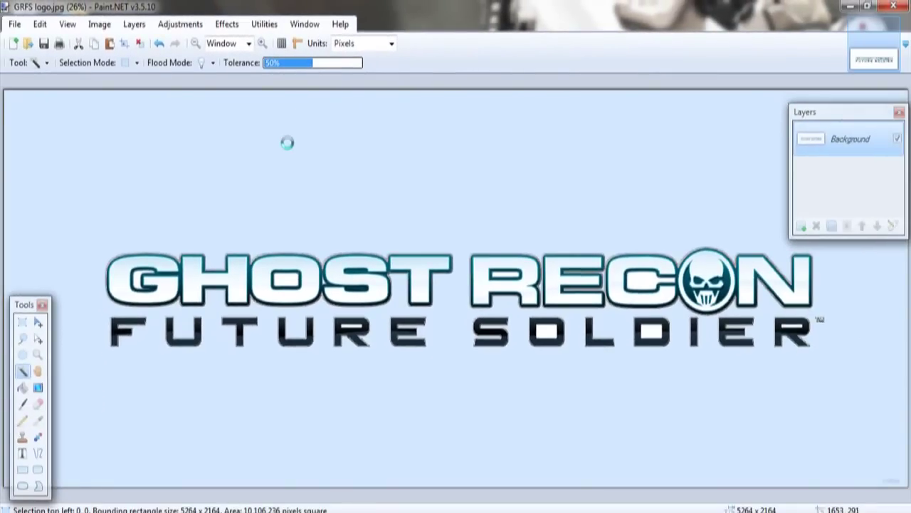
- Erase the white background and the holes inside G, O and RECON's R
key(Delete)
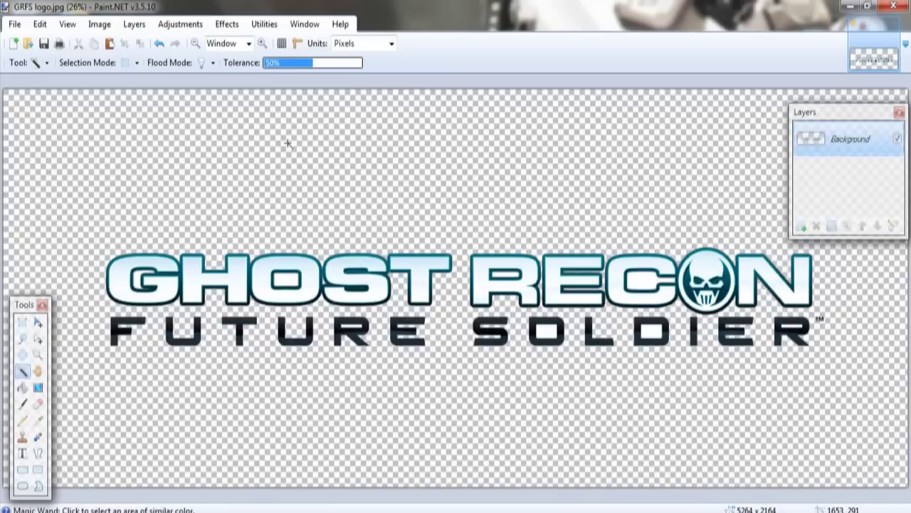
click(136, 279)
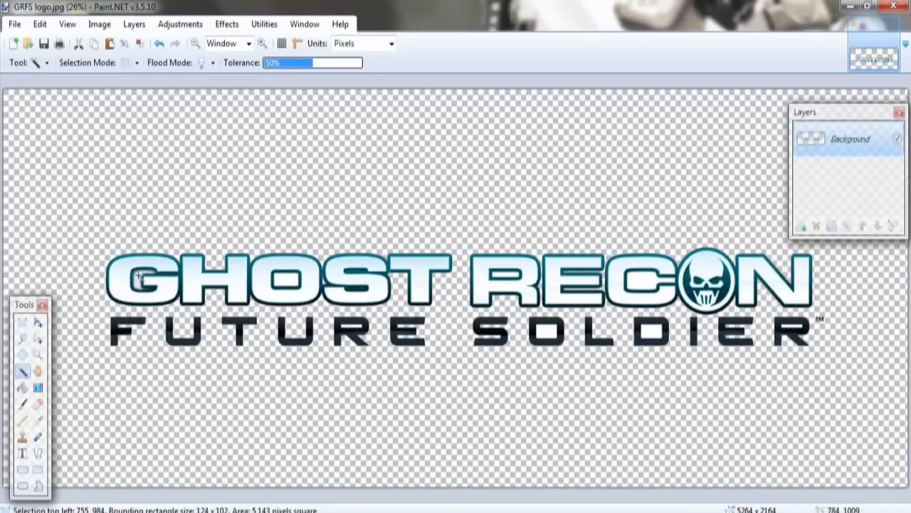
key(Delete)
click(287, 279)
key(Delete)
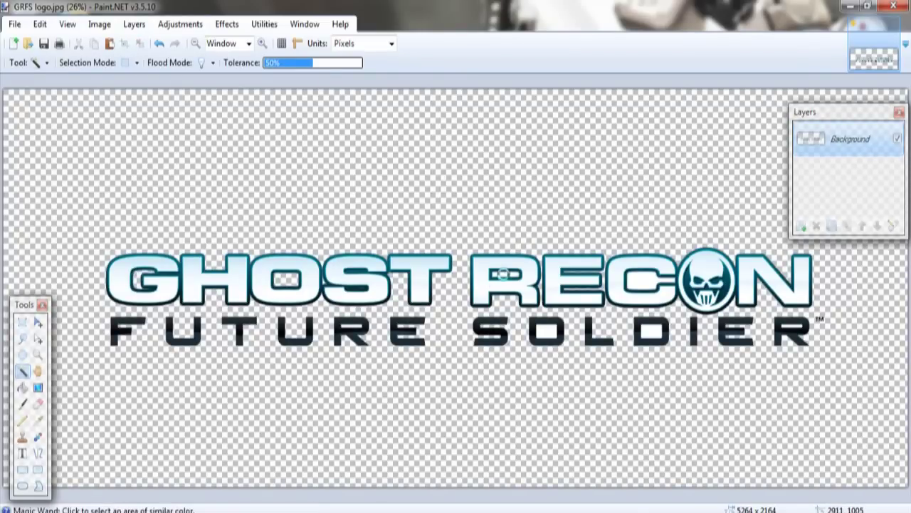
click(502, 274)
key(Delete)
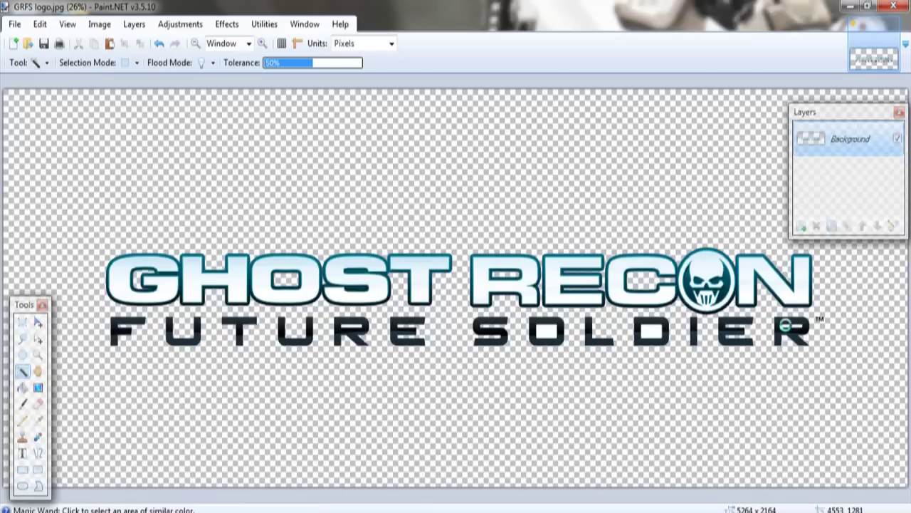
- Erase the holes inside SOLDIER's R, D and O and FUTURE's R
click(785, 326)
key(Delete)
click(650, 330)
key(Delete)
click(543, 329)
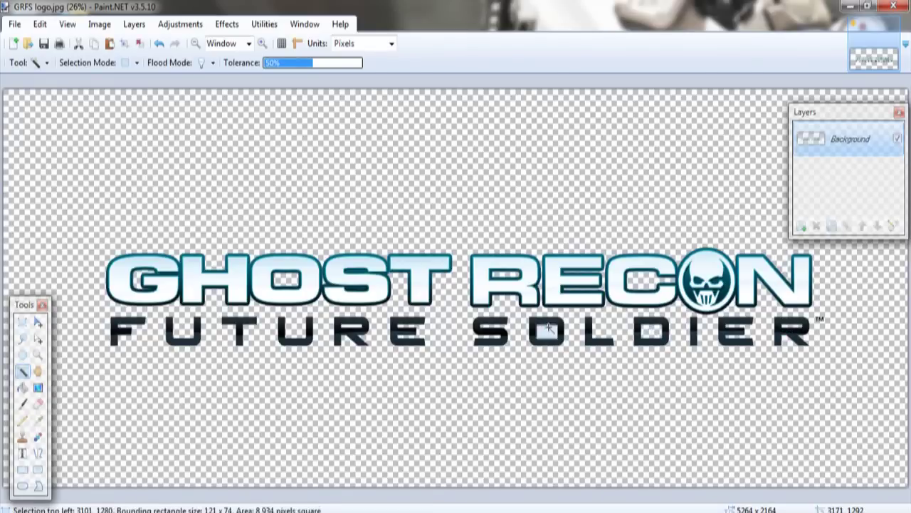
key(Delete)
click(350, 326)
key(Delete)
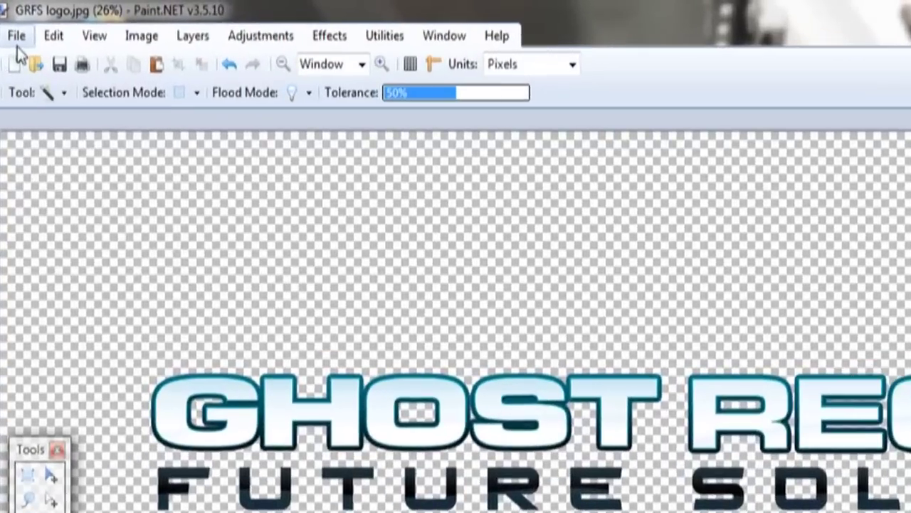
click(14, 23)
- In Save As, choose GIF (*.gif) and rename the file to 'GRFS logo done'
click(21, 139)
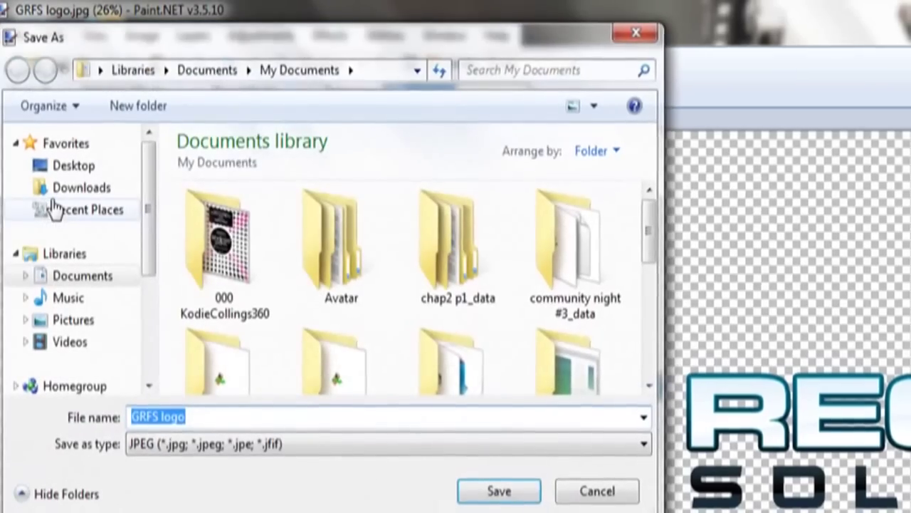
click(288, 443)
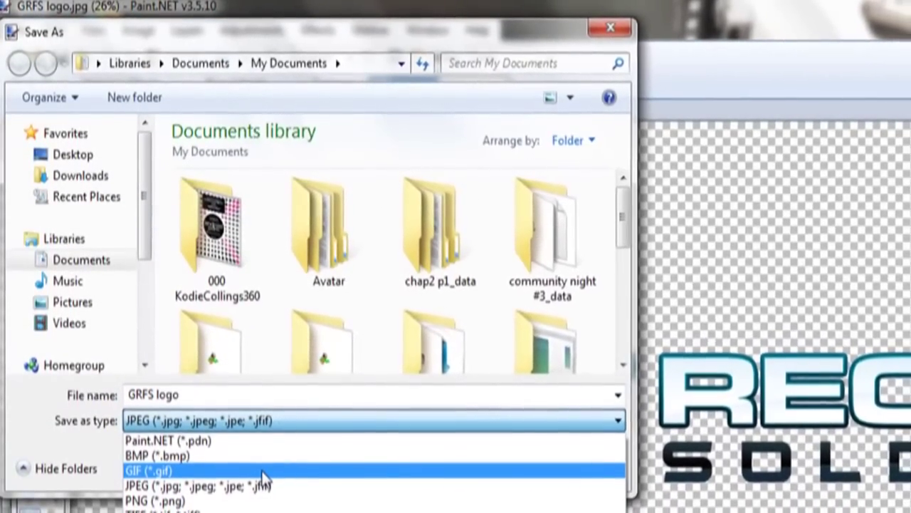
click(262, 471)
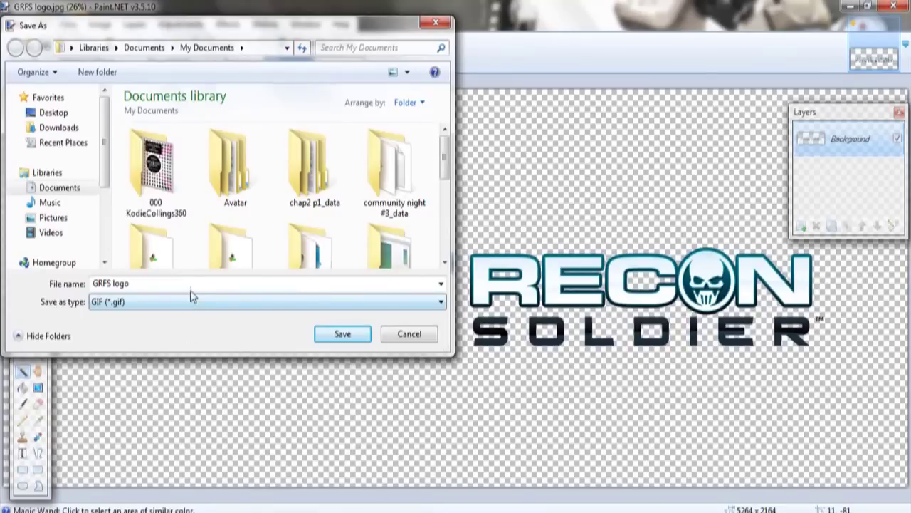
click(191, 285)
click(190, 285)
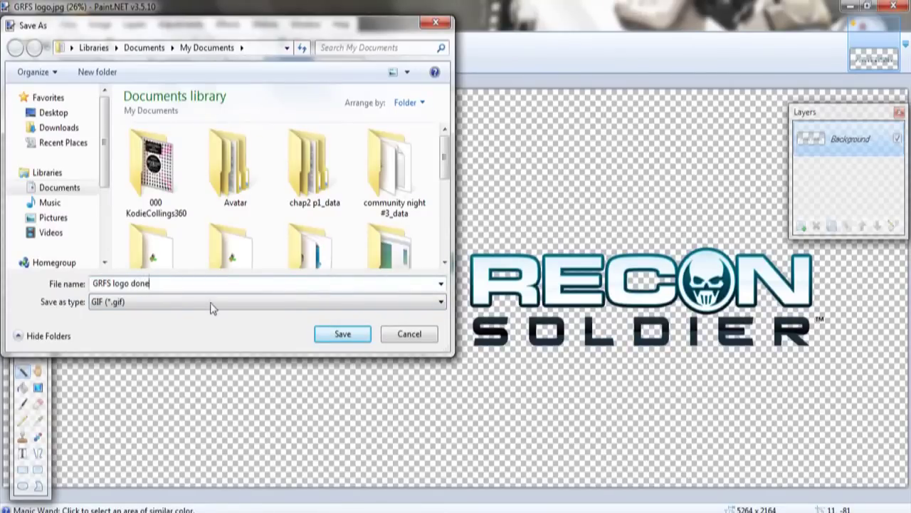
- Save GRFS logo done.gif with a lowered transparency threshold and dithering level 8
click(342, 335)
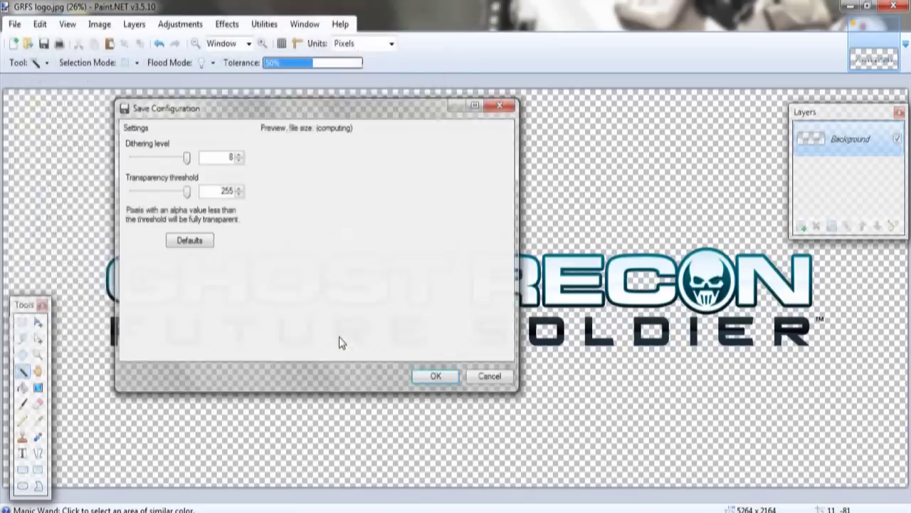
drag(504, 164, 506, 196)
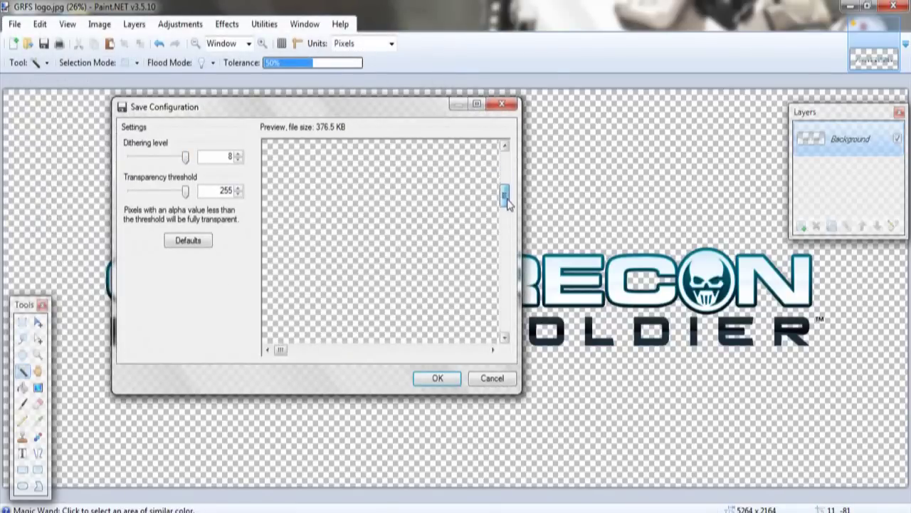
drag(280, 350, 371, 350)
drag(505, 198, 505, 242)
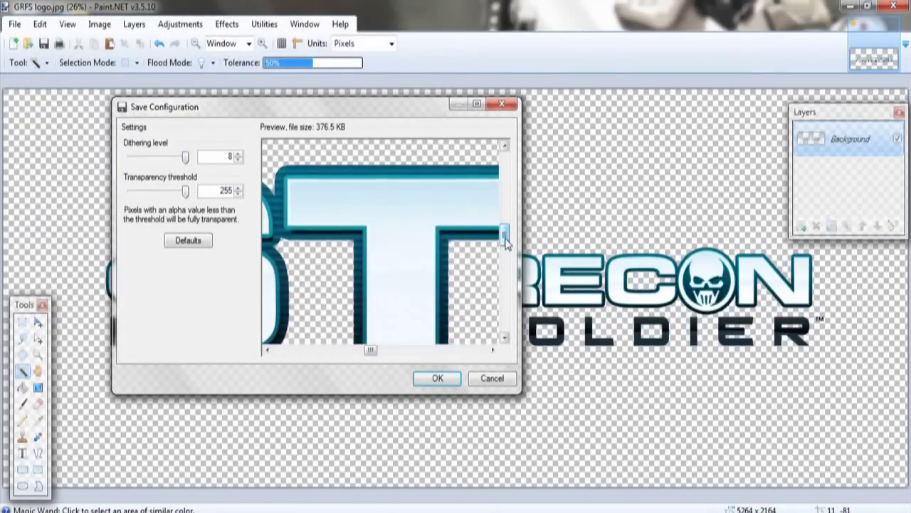
click(186, 158)
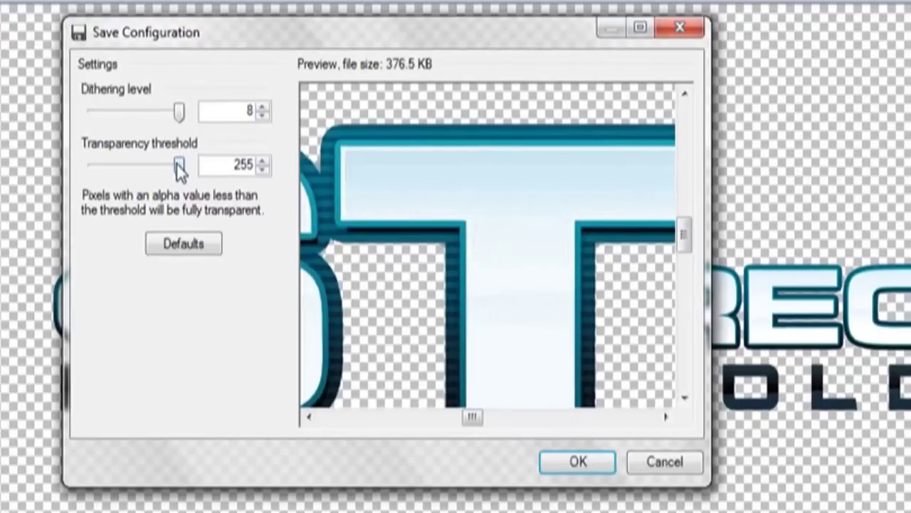
drag(179, 170, 96, 176)
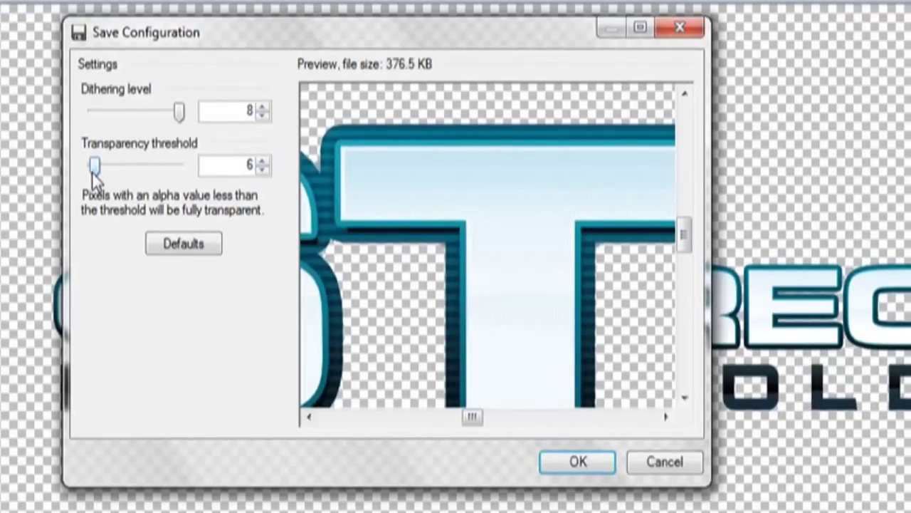
drag(96, 176, 179, 168)
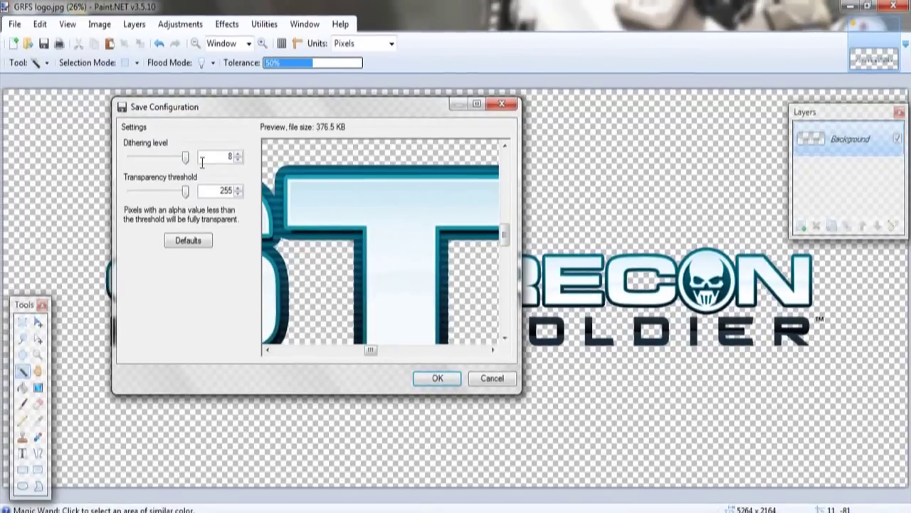
click(436, 378)
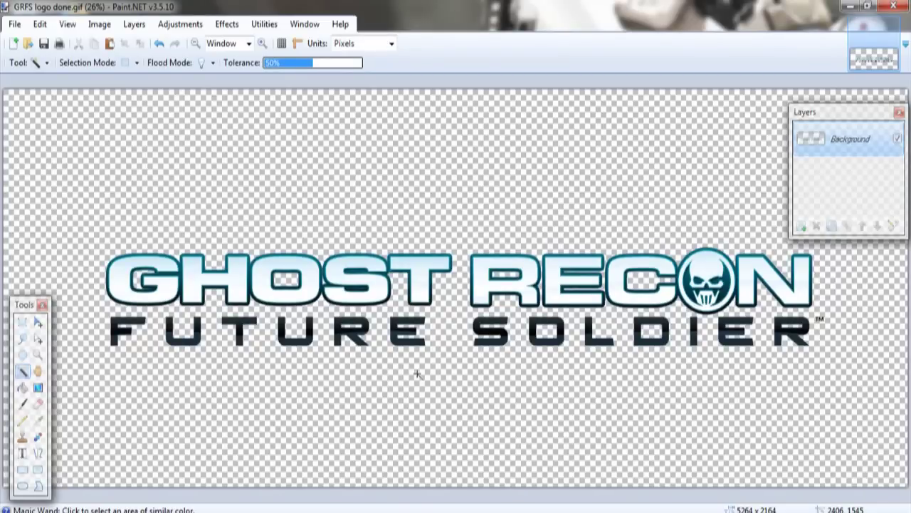
- Erase the white letter fills of GHOST RECON, starting with the T
click(420, 282)
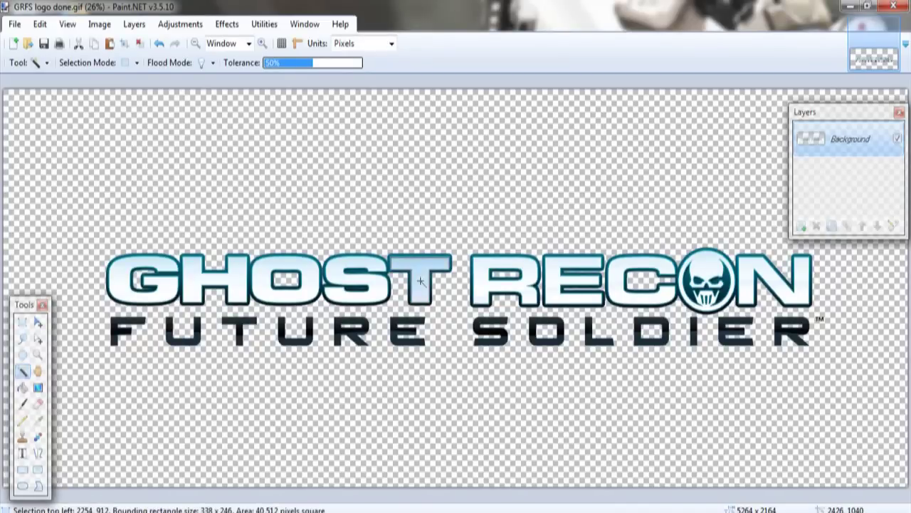
key(Delete)
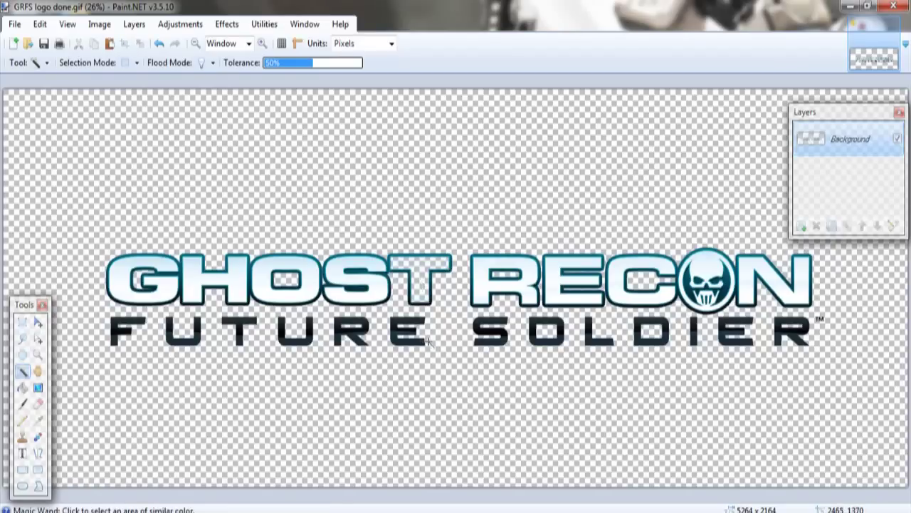
click(476, 283)
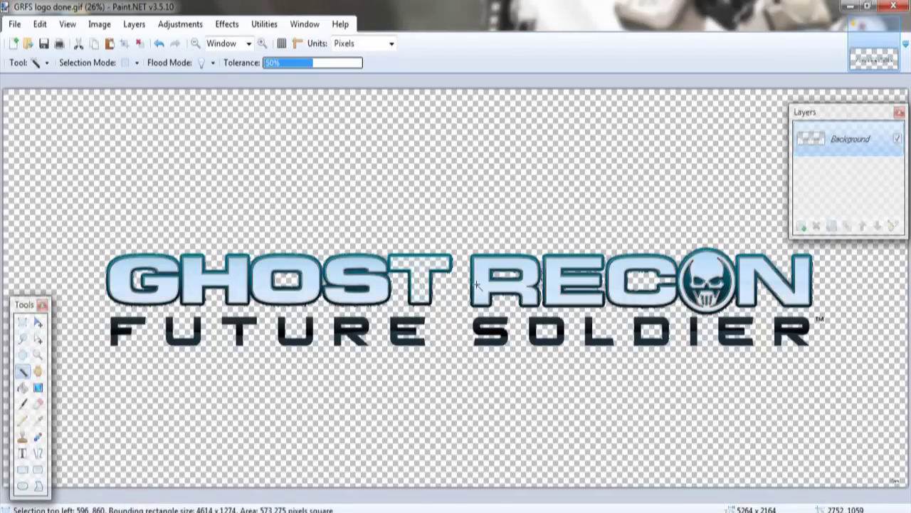
key(Delete)
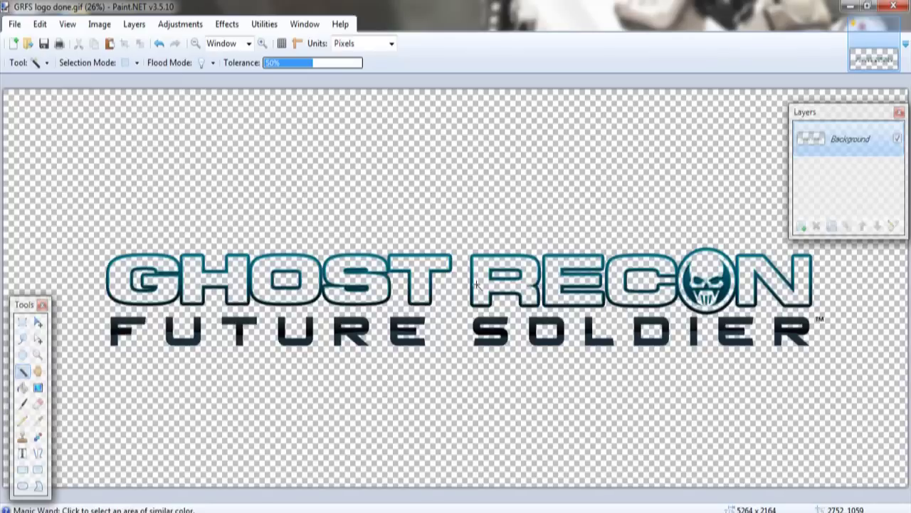
- Save the hollow logo as 'GRFS logo done clear.gif' and close Paint.NET
click(14, 23)
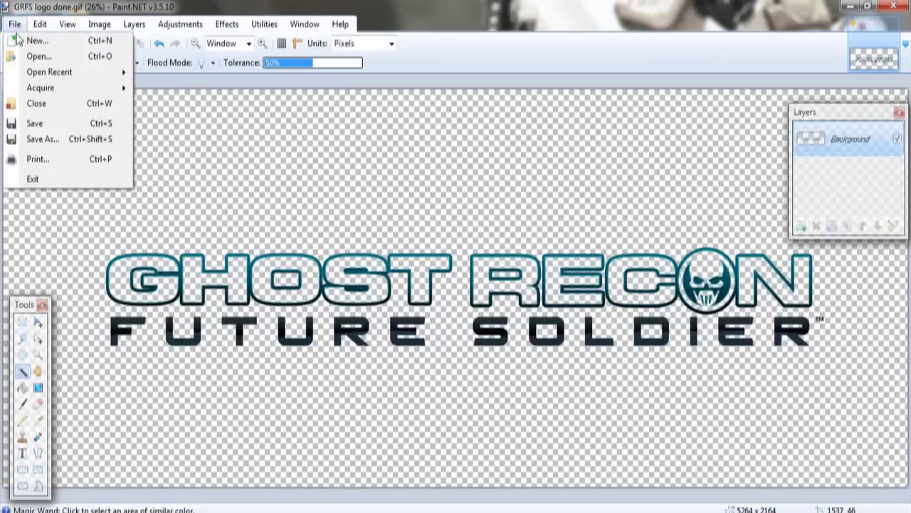
click(50, 136)
click(182, 284)
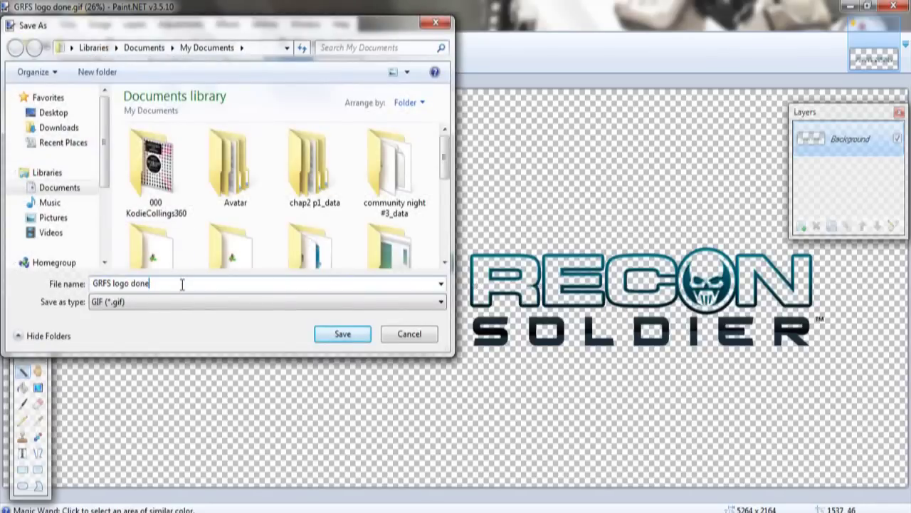
click(343, 334)
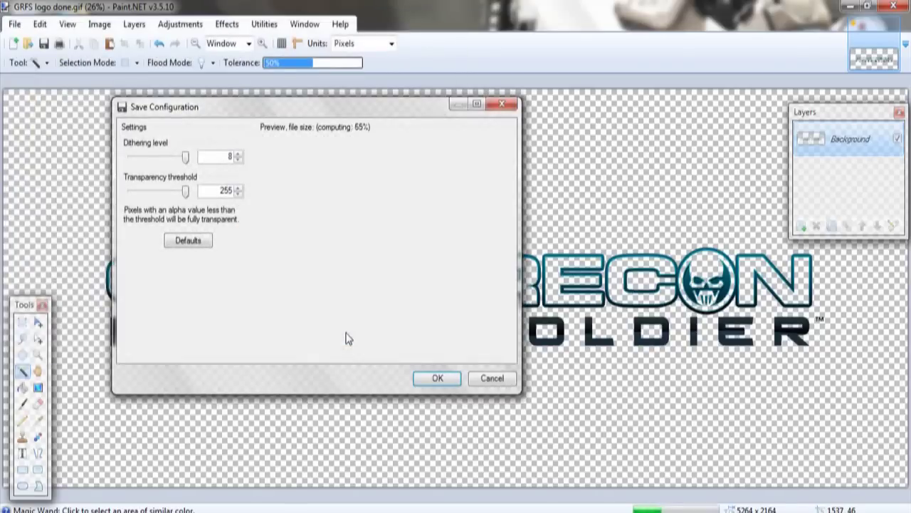
click(435, 380)
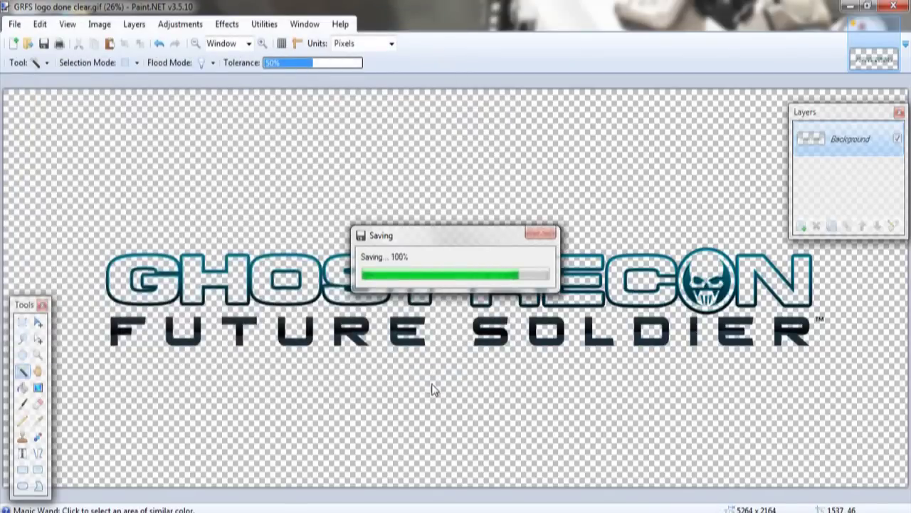
click(893, 6)
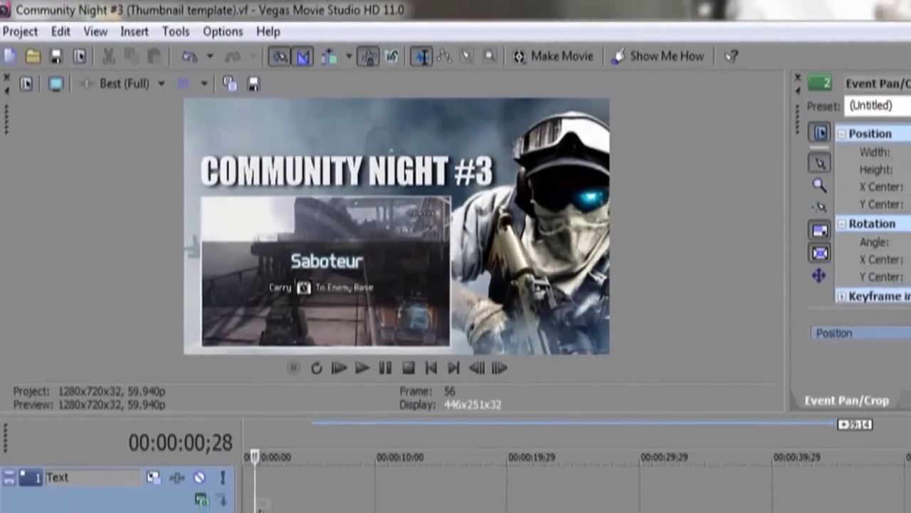
- Set the playhead near the start and bring up options for the logo event
click(275, 502)
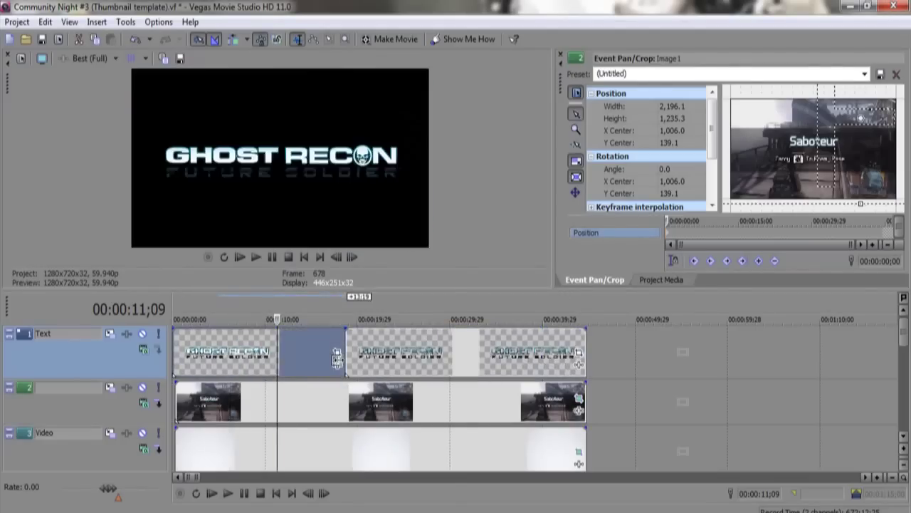
right_click(295, 352)
- Apply the 16:9 Widescreen TV framing preset to the first logo event's Pan/Crop
click(328, 506)
click(500, 423)
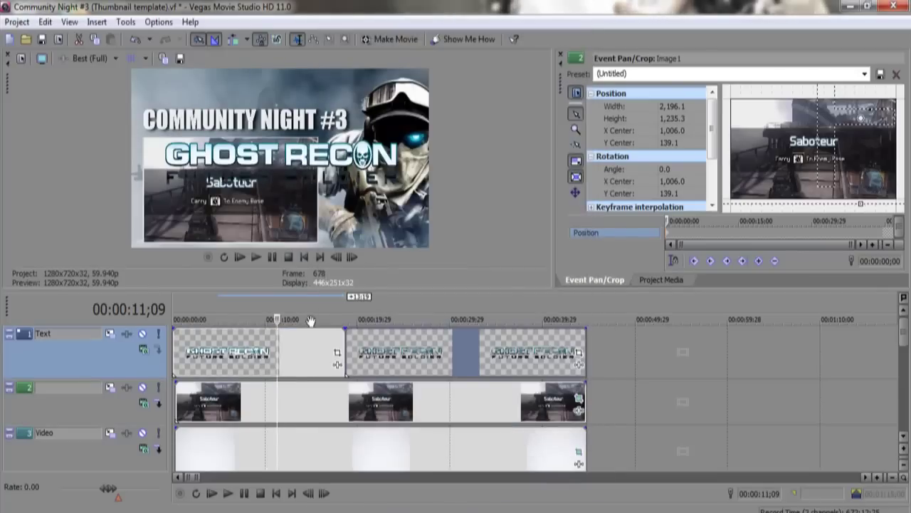
click(337, 352)
click(865, 73)
click(842, 105)
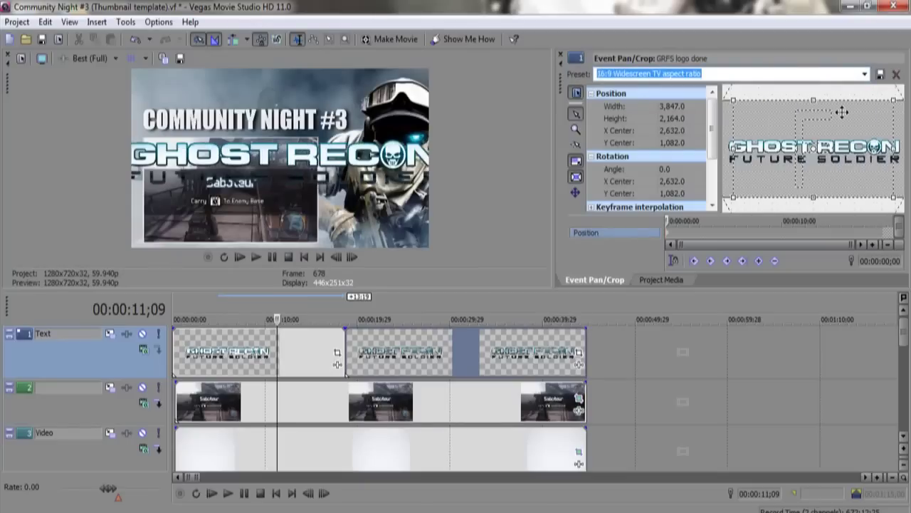
- Enlarge the crop box to shrink the first logo and place it above the COMMUNITY NIGHT #3 title
drag(835, 200, 824, 230)
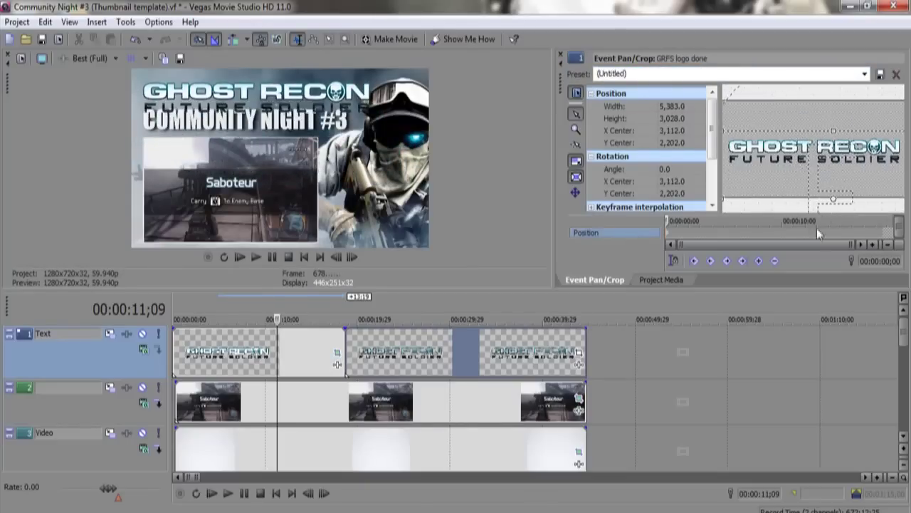
drag(712, 107, 716, 199)
click(695, 171)
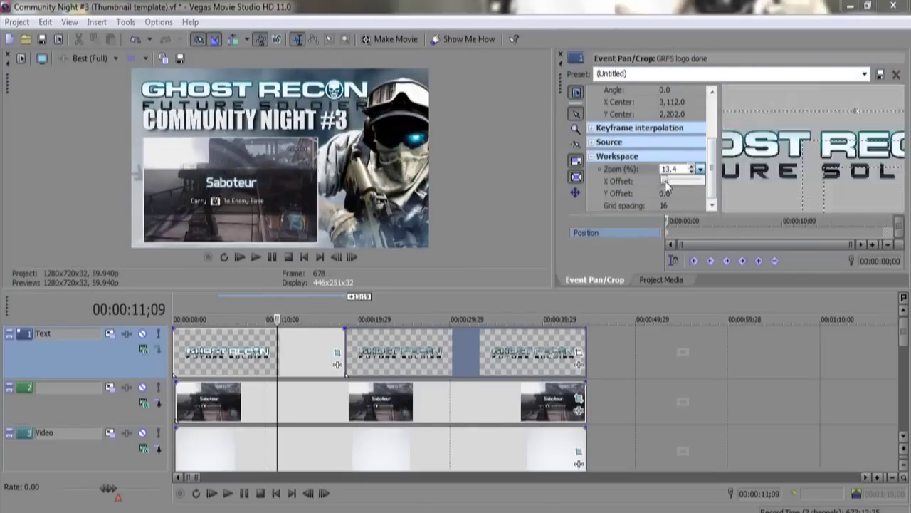
drag(745, 131, 746, 127)
drag(762, 170, 769, 177)
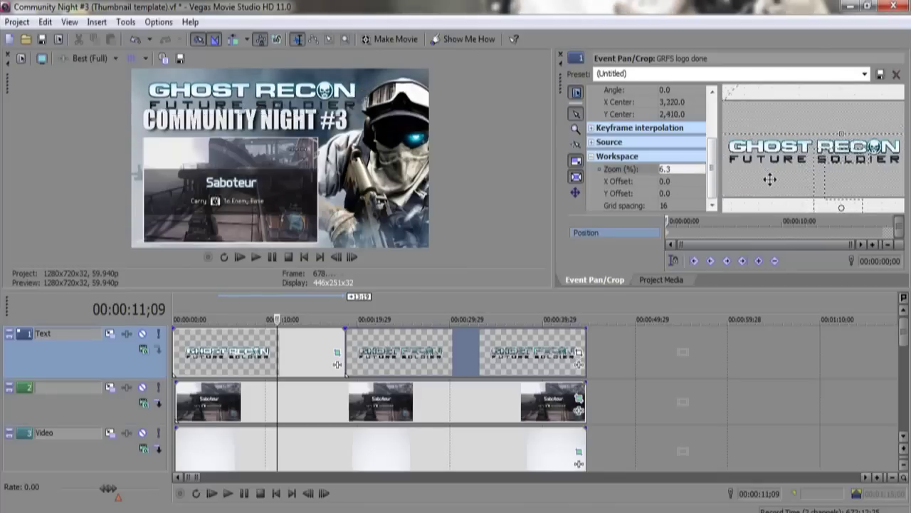
click(392, 302)
- Apply a framing preset to the outline logo and slide it up above the title
click(578, 352)
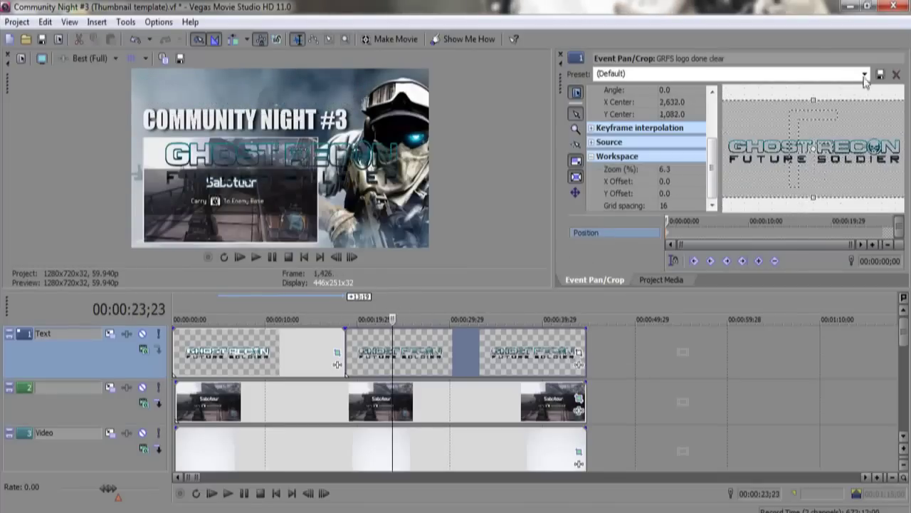
click(864, 74)
click(783, 116)
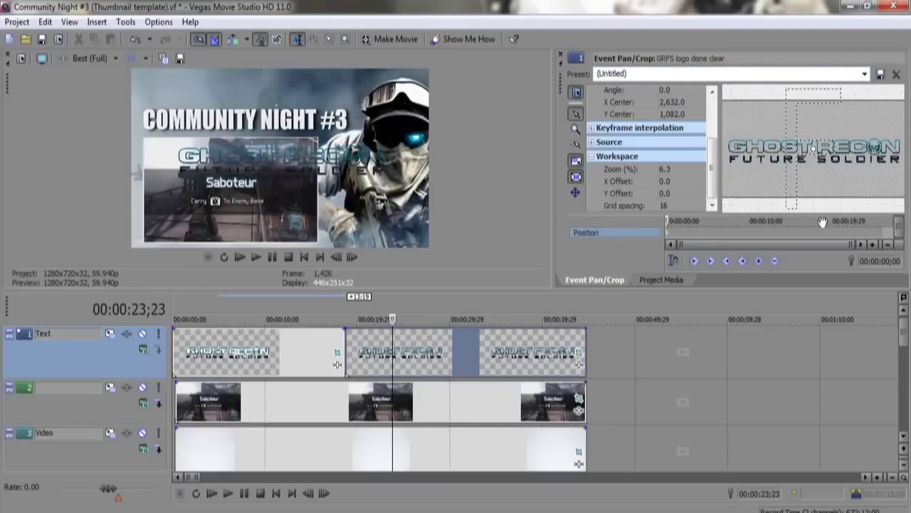
drag(810, 173, 800, 195)
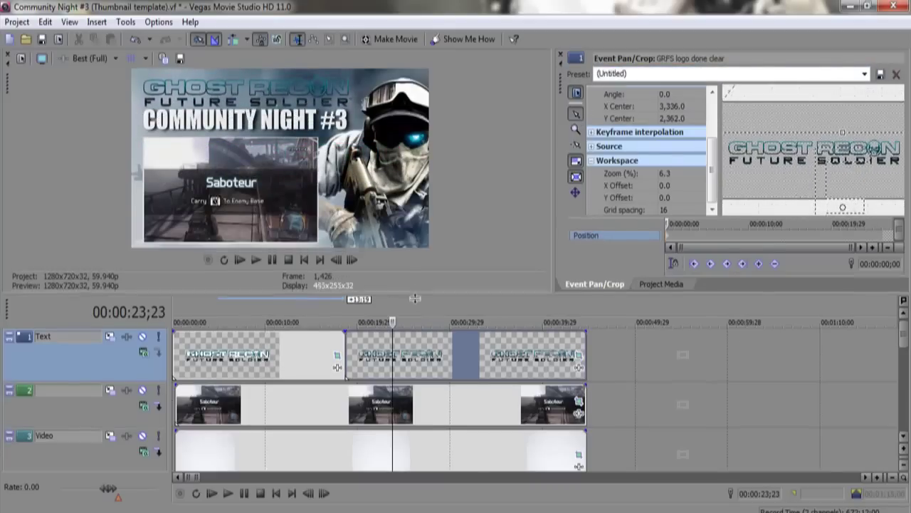
- Enlarge the preview, check the logo later in the timeline, then close Vegas
drag(415, 298, 411, 397)
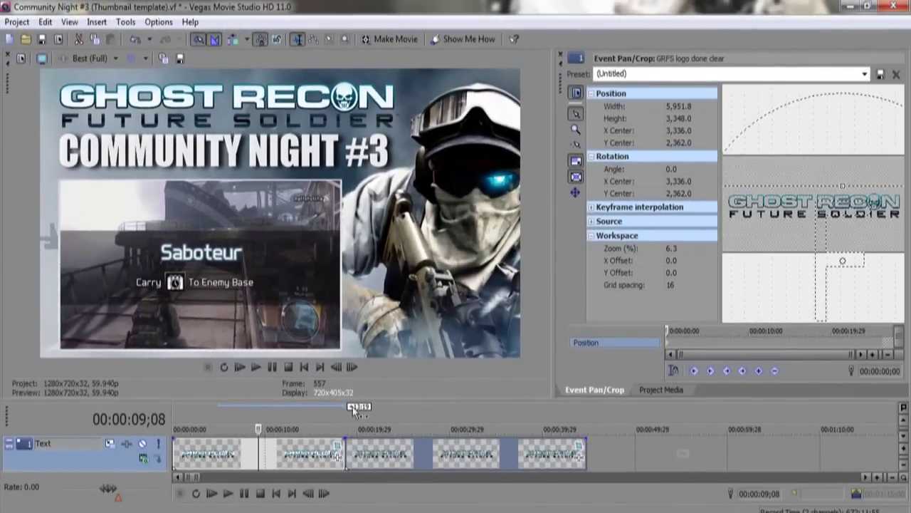
click(383, 413)
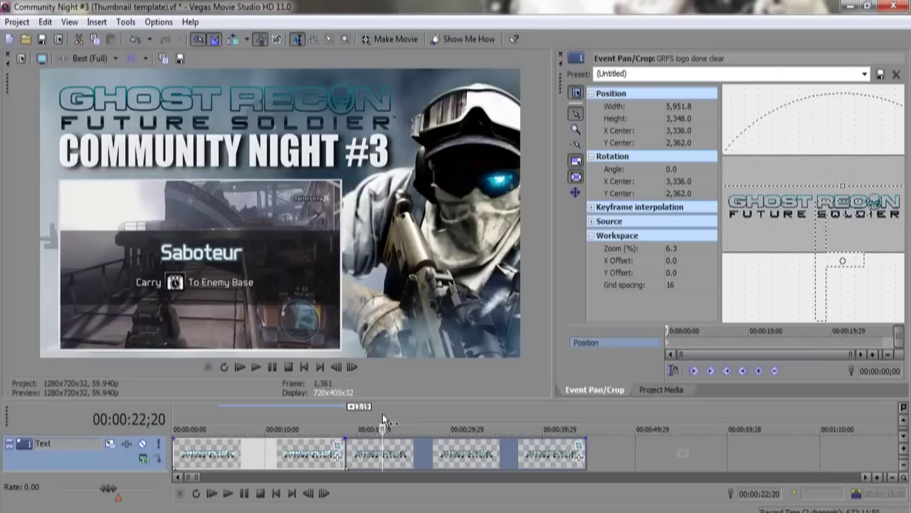
click(894, 5)
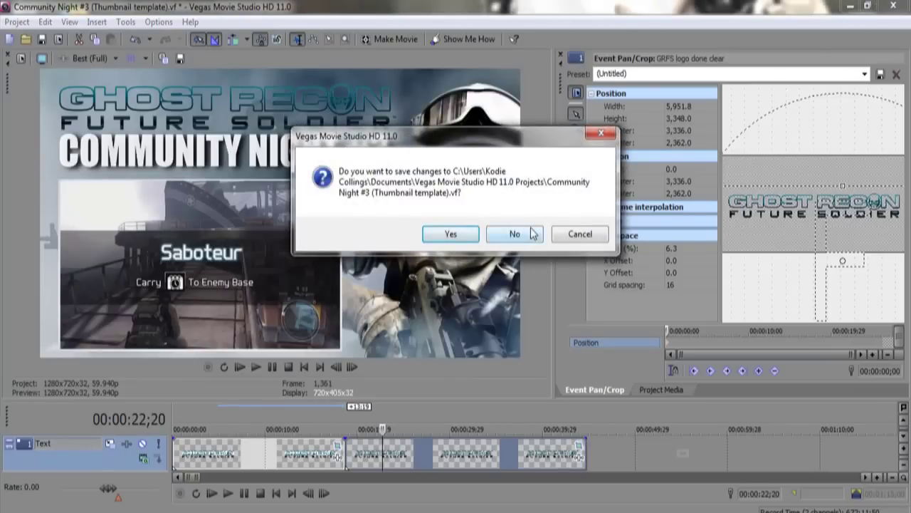
- Confirm saving changes to the Community Night #3 (Thumbnail template).vf project
click(470, 234)
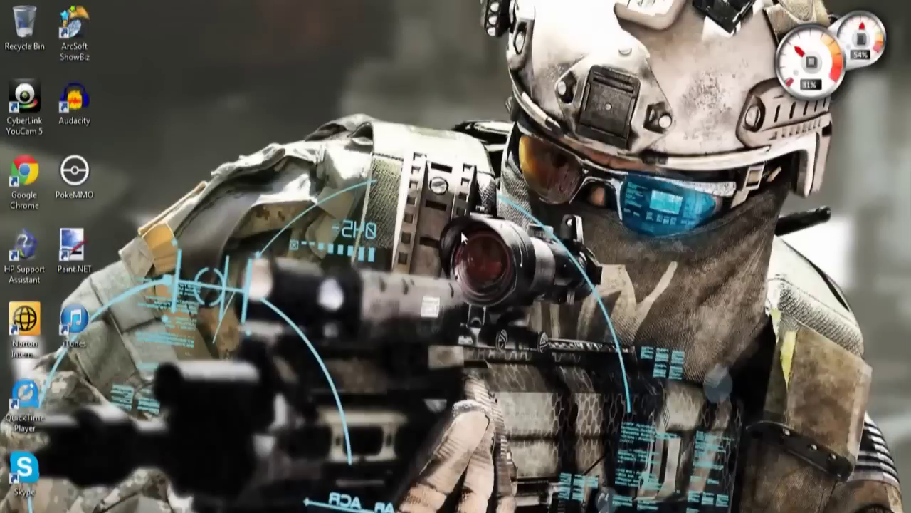